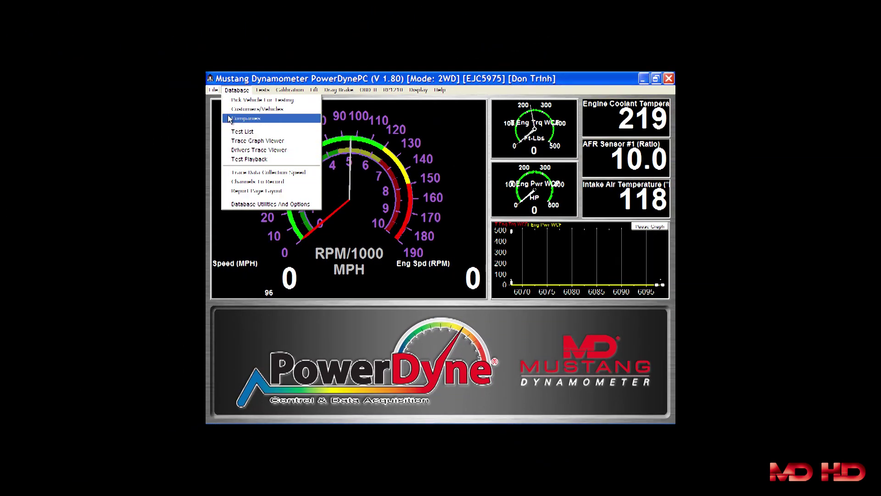
Bring up the Tests menu listing the dyno test categories
{"action": "mouse_move", "coordinate": [256, 92]}
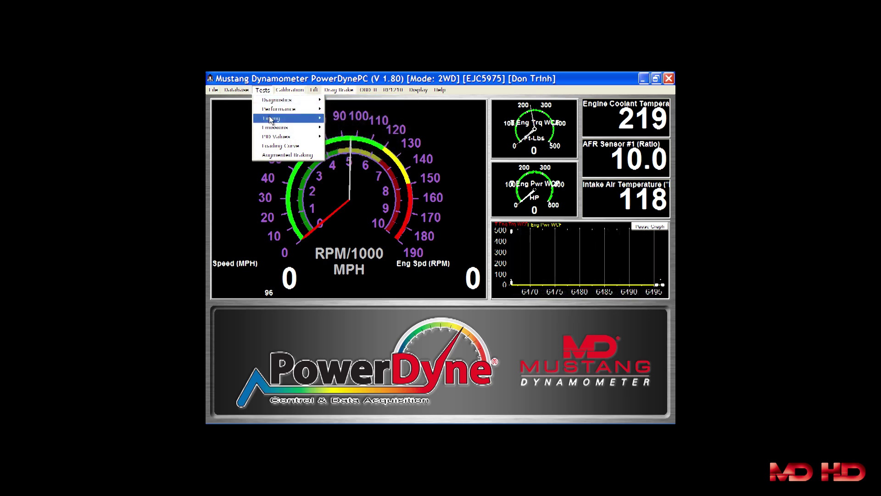
Launch the Quarter Mile Sprint test from Tests > Timing
{"action": "mouse_move", "coordinate": [270, 118]}
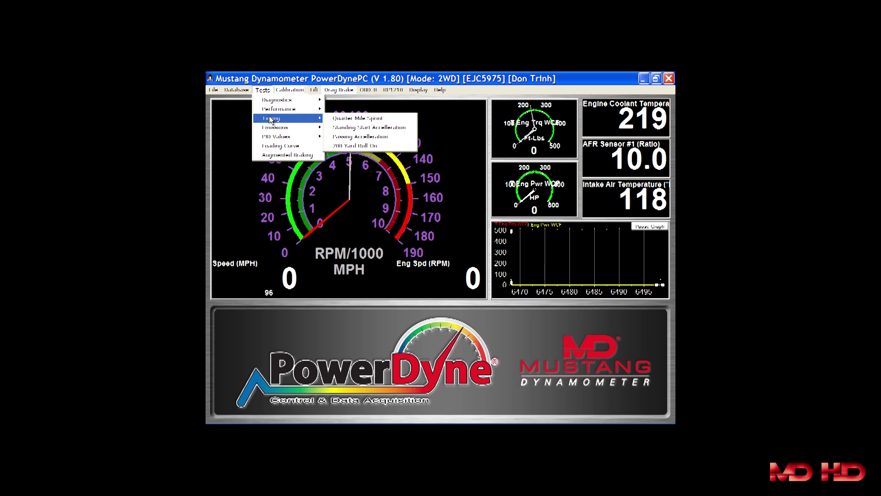
{"action": "left_click", "coordinate": [359, 119]}
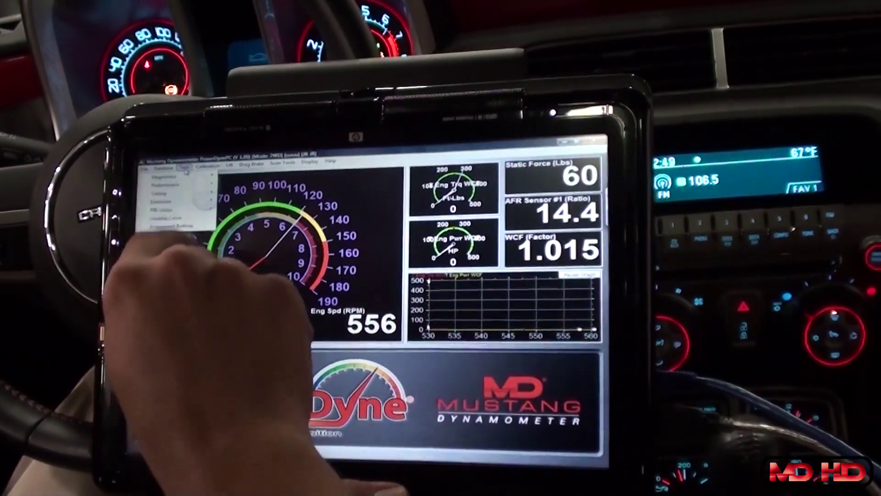
Load the Constant Speed diagnostic test and bring up the keyboard for its Target Speed
{"action": "left_click", "coordinate": [184, 167]}
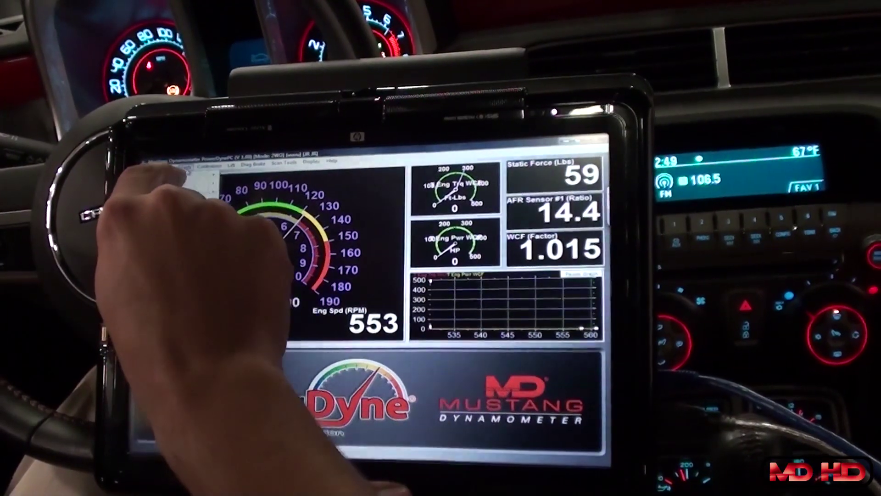
{"action": "left_click", "coordinate": [184, 167]}
{"action": "left_click", "coordinate": [165, 176]}
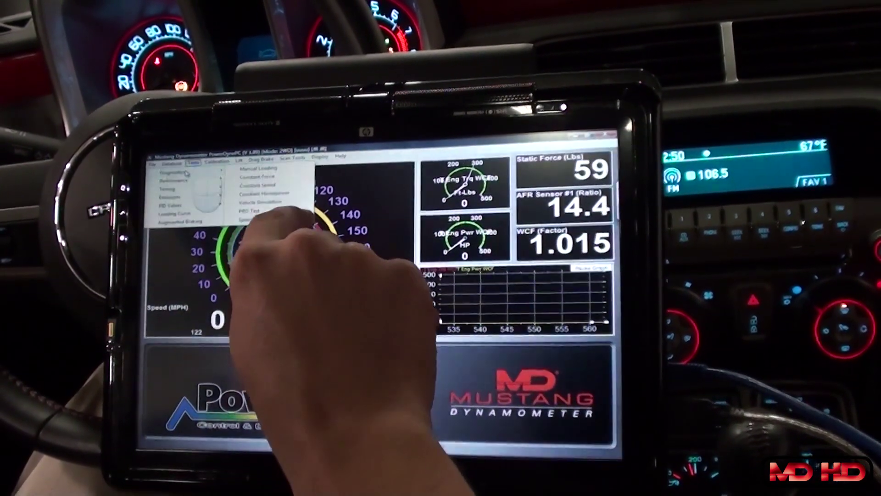
{"action": "left_click", "coordinate": [309, 215]}
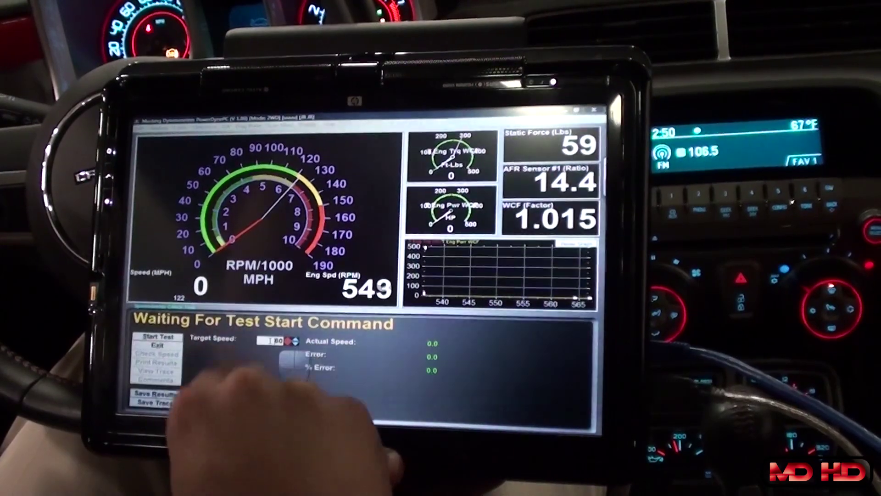
{"action": "left_click", "coordinate": [271, 341]}
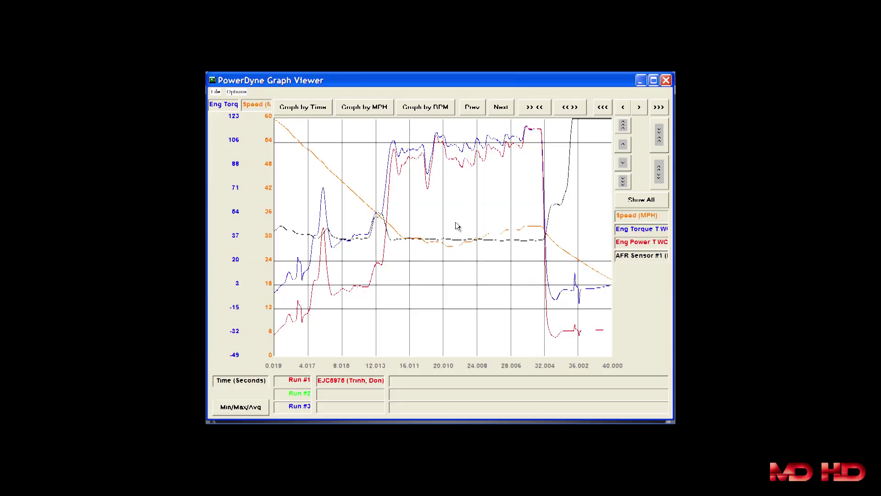
Move the Graph Viewer data cursor to about 21.46 s to read speed, torque, power and AFR
{"action": "mouse_move", "coordinate": [423, 217]}
{"action": "left_mouse_down"}
{"action": "mouse_move", "coordinate": [452, 232]}
{"action": "mouse_move", "coordinate": [519, 229]}
{"action": "mouse_move", "coordinate": [418, 229]}
{"action": "left_mouse_up"}
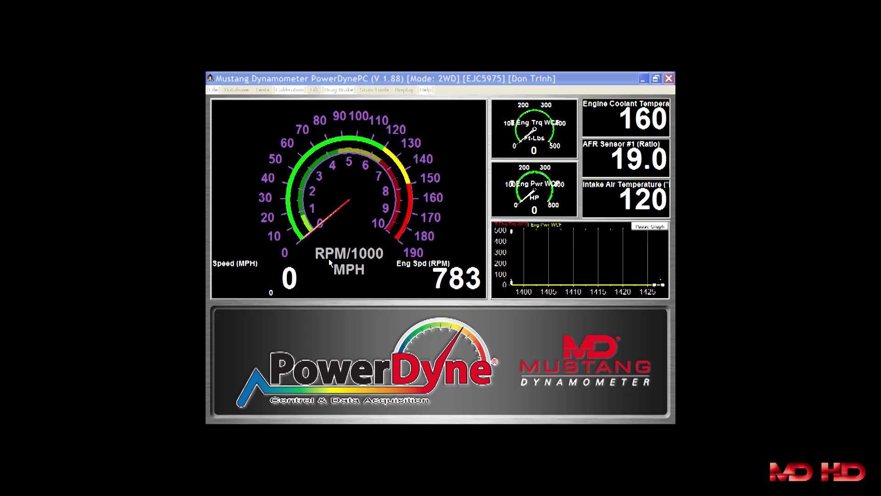
Load the Timed Quarter Mile Sprint test from Performance > Timing at 3376 vehicle weight
{"action": "left_click", "coordinate": [258, 90]}
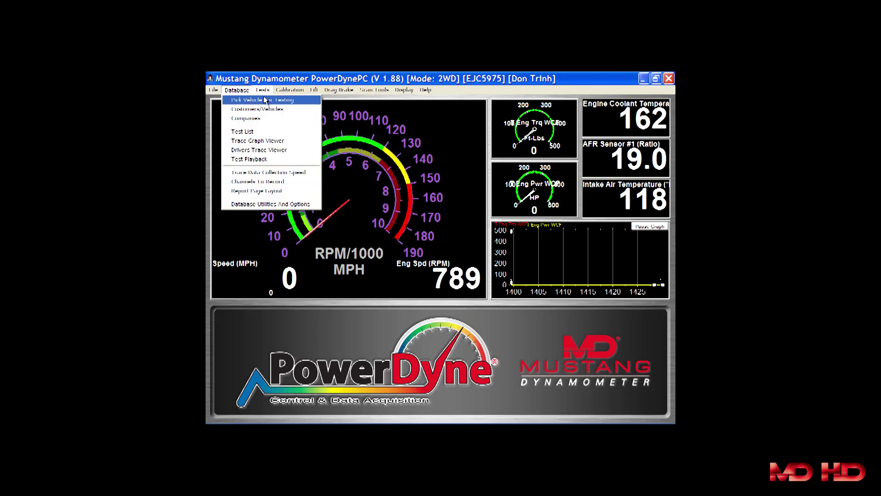
{"action": "mouse_move", "coordinate": [294, 109]}
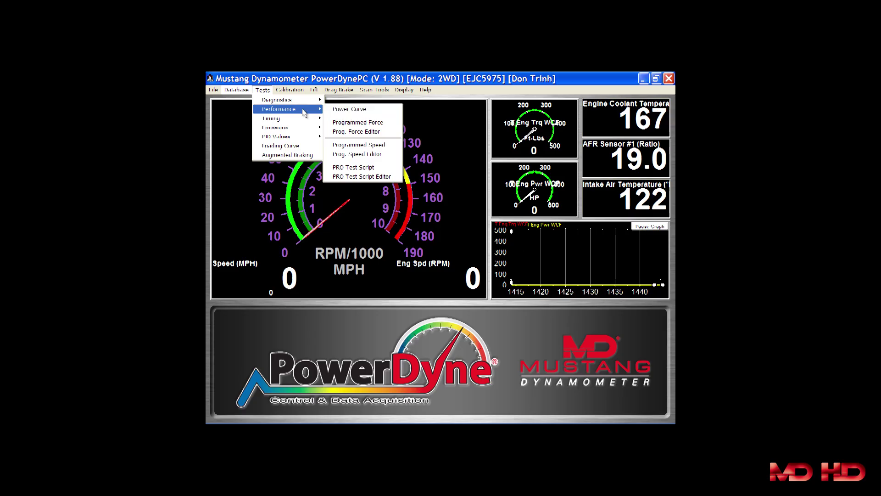
{"action": "mouse_move", "coordinate": [302, 118]}
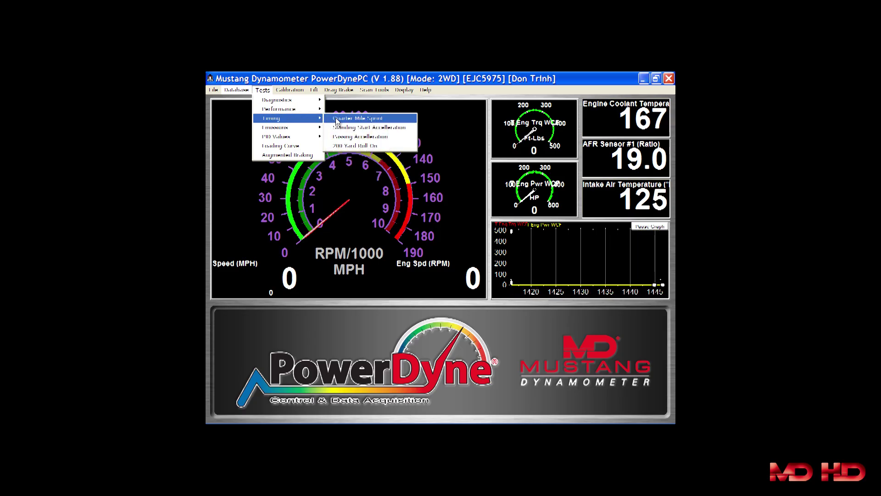
{"action": "left_click", "coordinate": [354, 119]}
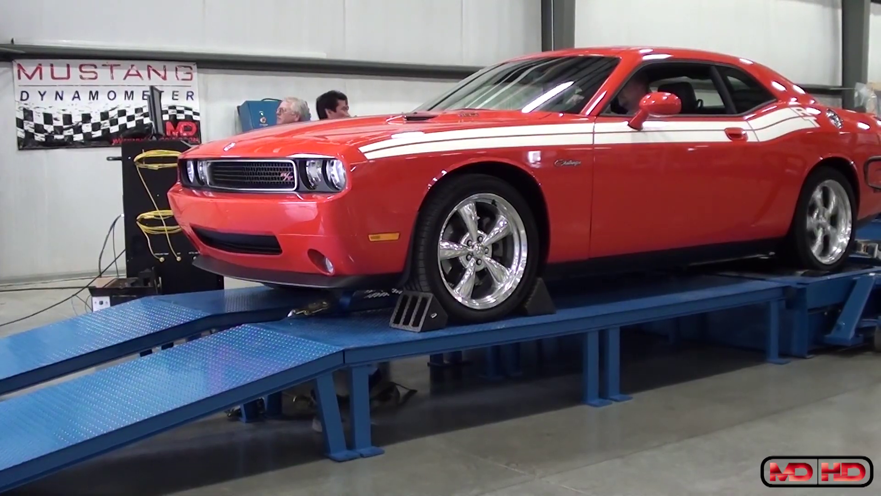
Start the quarter mile run so the car stages with an 11.00-inch rollout
{"action": "left_click", "coordinate": [246, 339]}
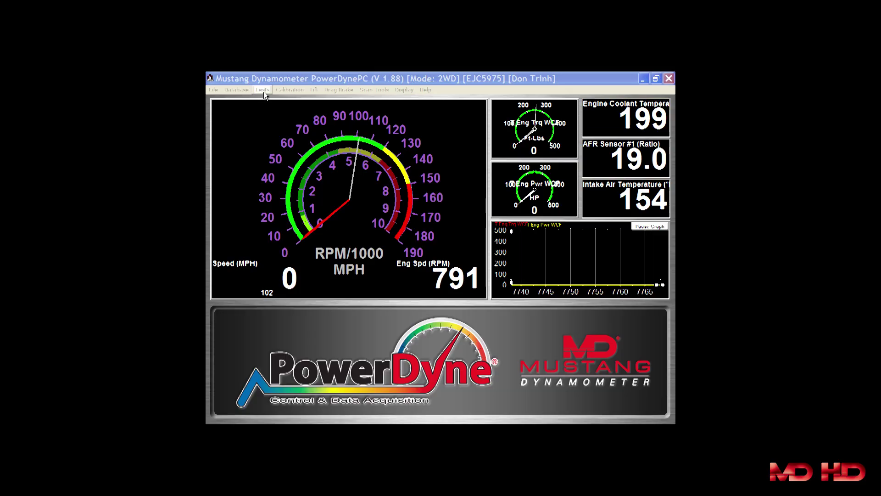
Try the Constant Speed test, then load Manual Loading with a 20% target load
{"action": "left_click", "coordinate": [263, 90]}
{"action": "mouse_move", "coordinate": [264, 100]}
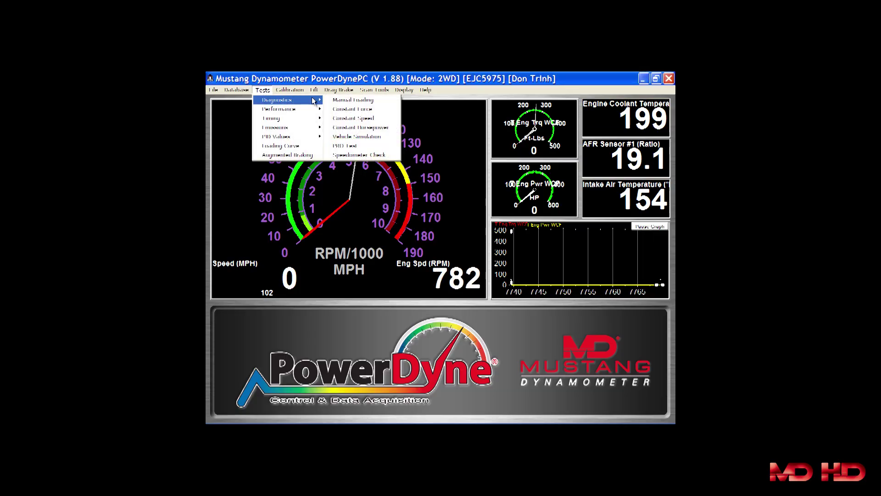
{"action": "left_click", "coordinate": [352, 118]}
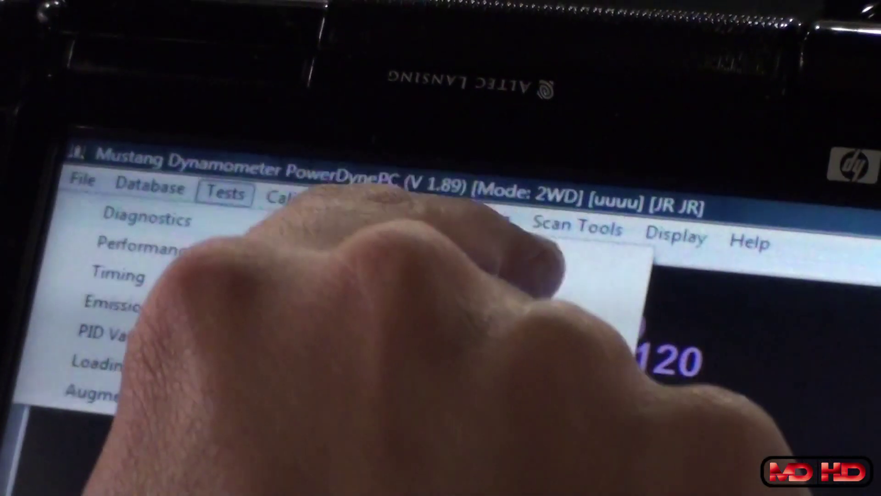
{"action": "left_click", "coordinate": [468, 248]}
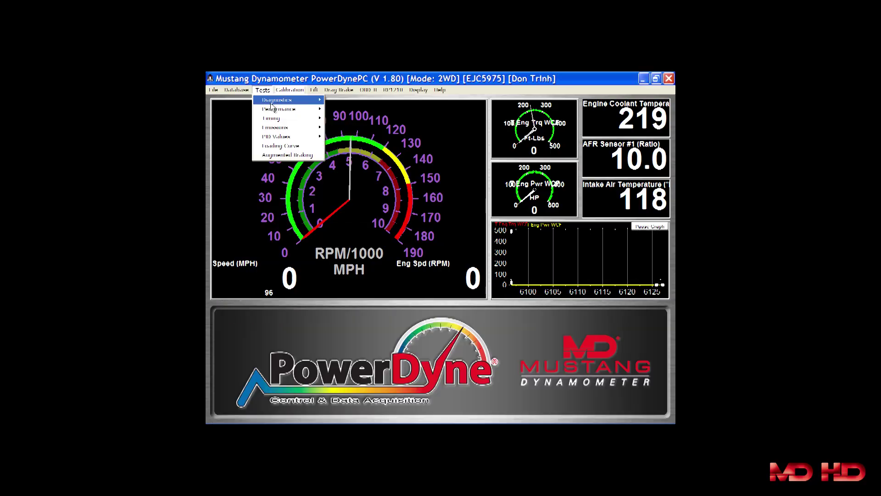
Try the Constant Force diagnostic test, then the Constant Speed test
{"action": "mouse_move", "coordinate": [294, 101]}
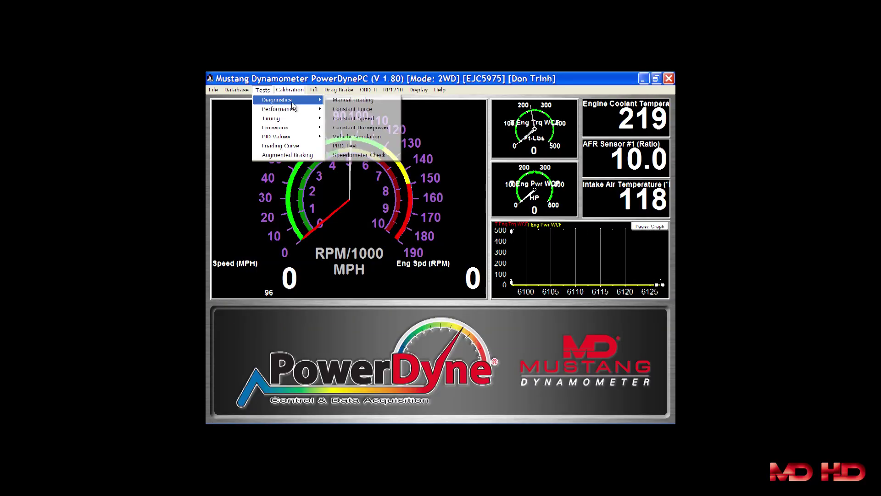
{"action": "left_click", "coordinate": [353, 110]}
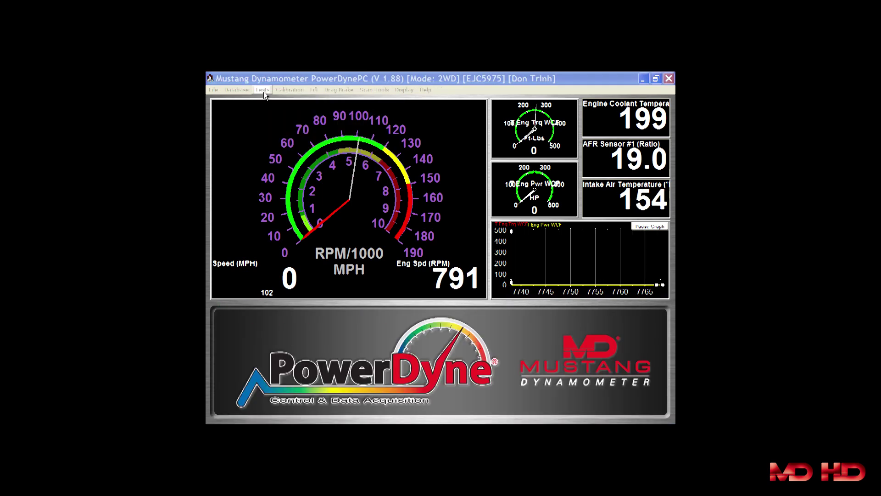
{"action": "left_click", "coordinate": [263, 89]}
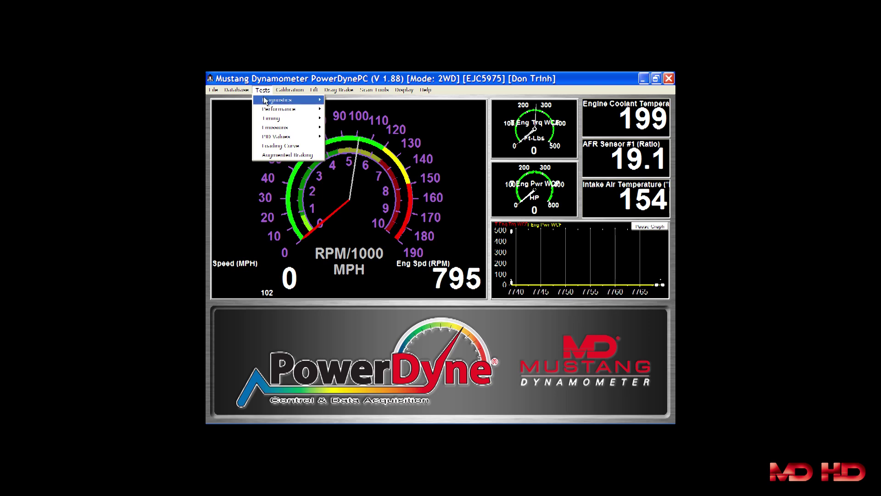
{"action": "mouse_move", "coordinate": [314, 101]}
{"action": "left_click", "coordinate": [354, 118]}
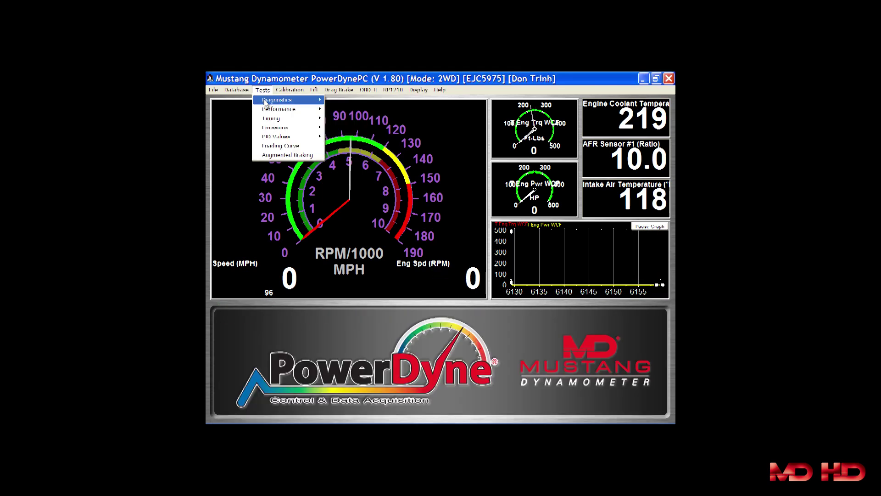
Open the Constant Power diagnostic test and enter 900 as its target
{"action": "mouse_move", "coordinate": [266, 101]}
{"action": "left_click", "coordinate": [360, 127]}
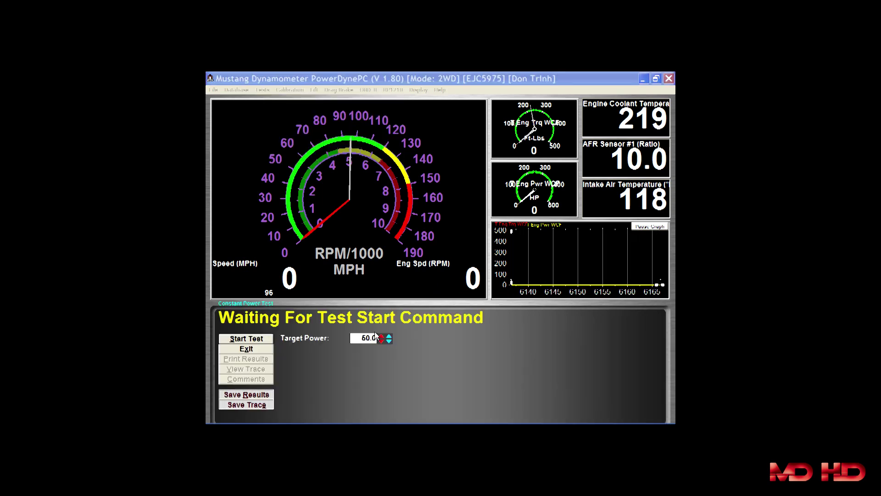
{"action": "type", "text": "900"}
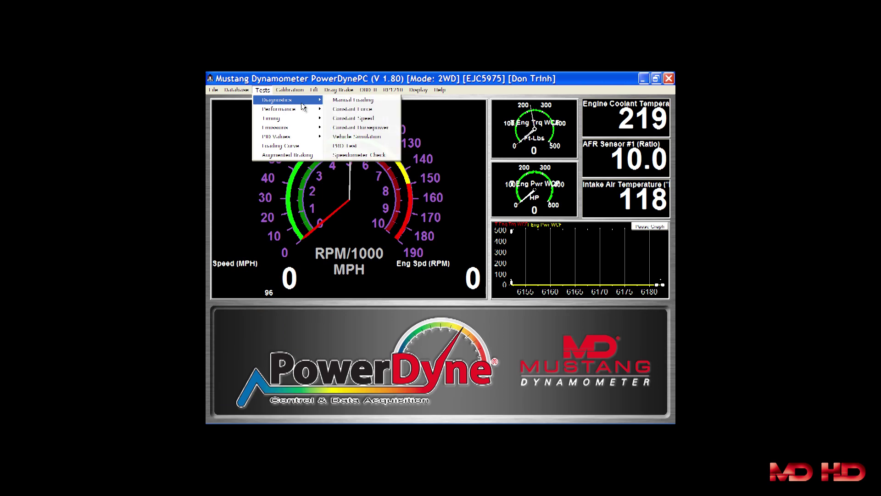
Try Vehicle Simulation, then open PRO Test and set its new control mode to Engine RPM
{"action": "left_click", "coordinate": [363, 136]}
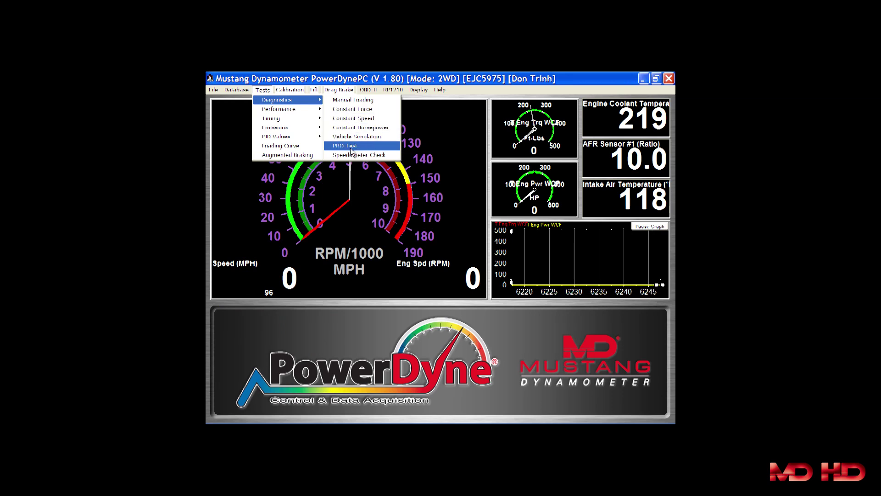
{"action": "left_click", "coordinate": [351, 146]}
{"action": "left_click", "coordinate": [351, 363]}
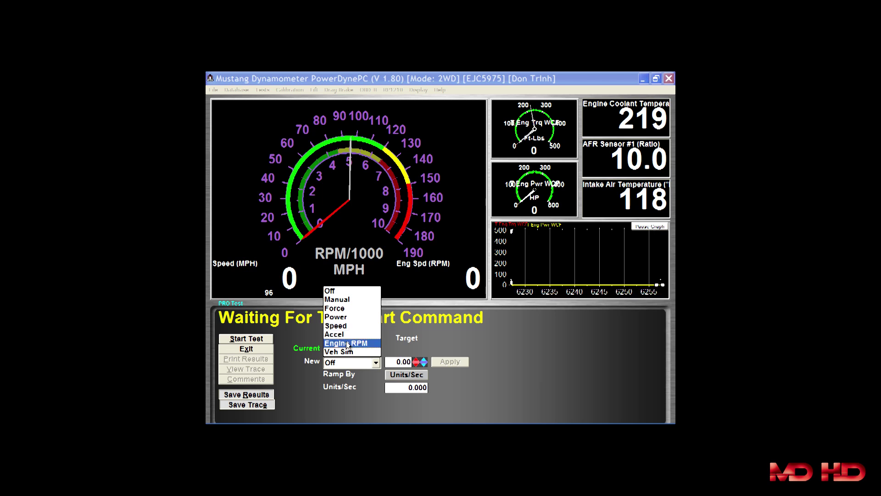
{"action": "left_click", "coordinate": [348, 343]}
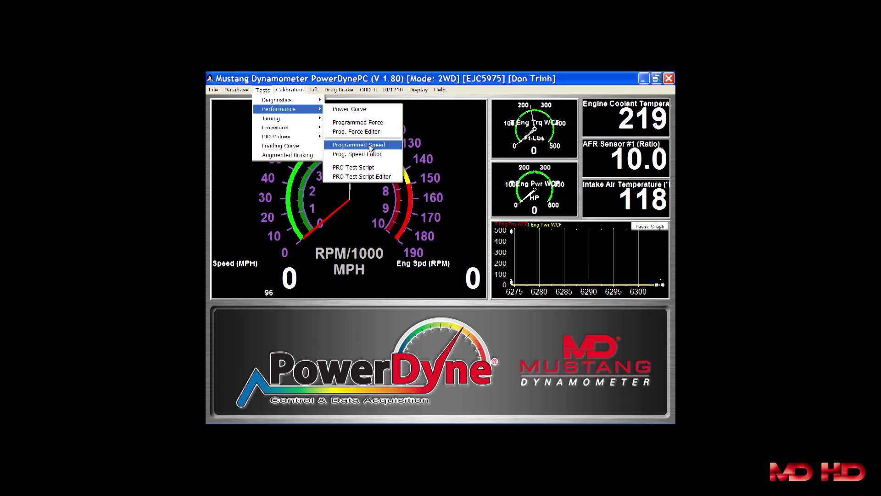
Load the saved force profile, then add 100/200/100/200/100 lb steps in the Force Editor
{"action": "left_click", "coordinate": [367, 123]}
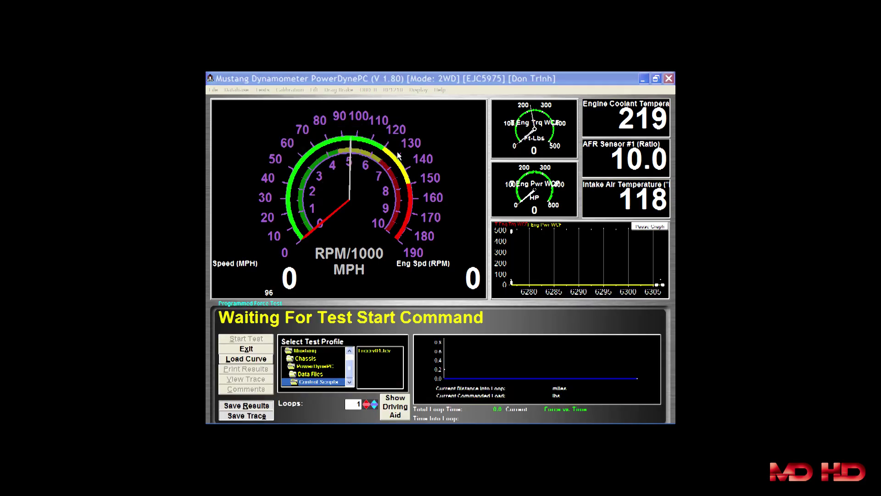
{"action": "left_click", "coordinate": [370, 350]}
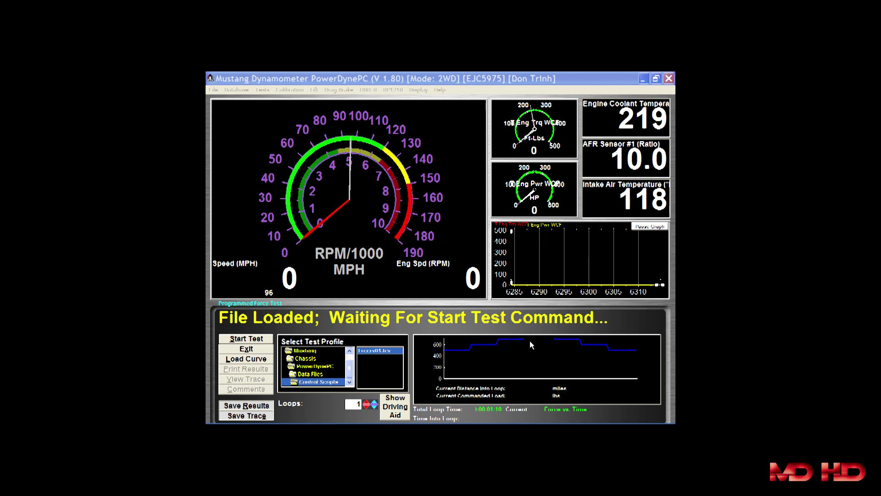
{"action": "left_click", "coordinate": [263, 89]}
{"action": "left_click", "coordinate": [349, 133]}
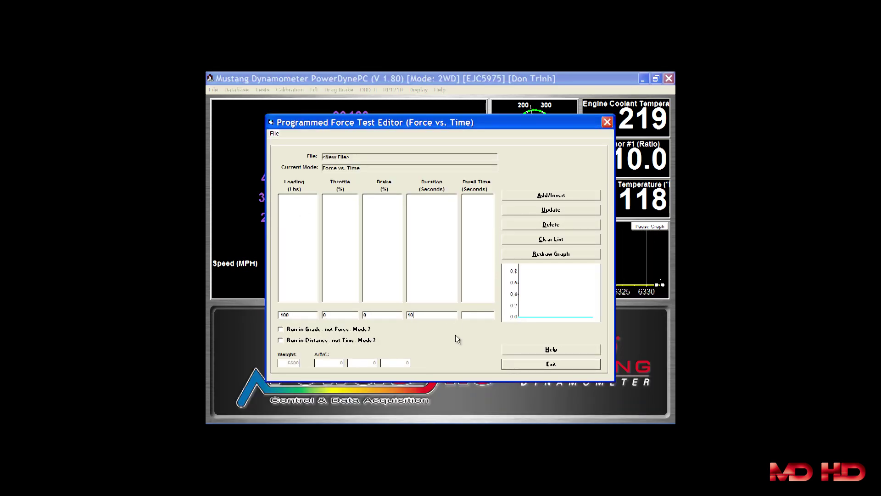
{"action": "left_click", "coordinate": [572, 196]}
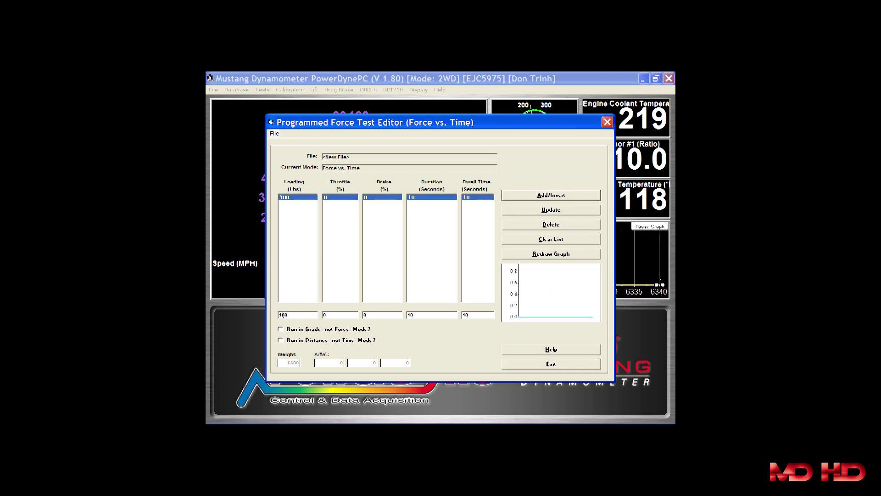
{"action": "left_click", "coordinate": [550, 196]}
{"action": "left_click", "coordinate": [558, 198]}
{"action": "left_click", "coordinate": [553, 198]}
{"action": "left_click", "coordinate": [548, 198]}
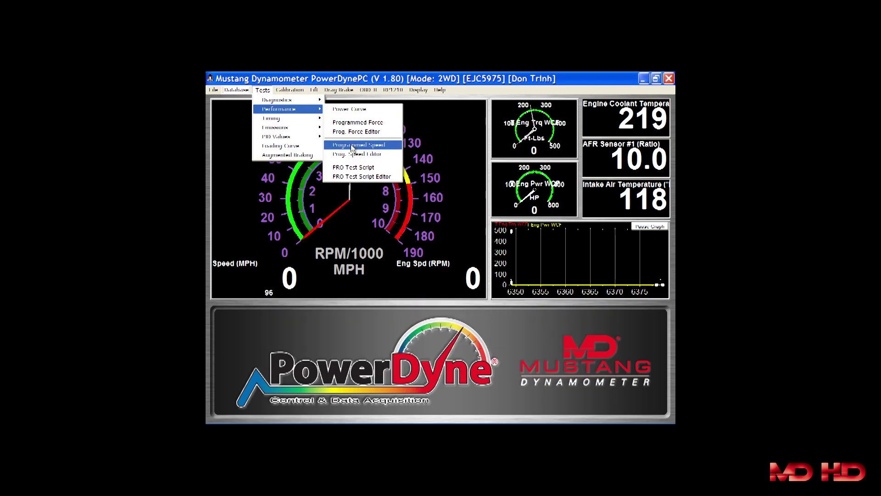
Load the saved speed curve, add alternating 10/20 mph steps, and redraw the speed graph
{"action": "left_click", "coordinate": [354, 145]}
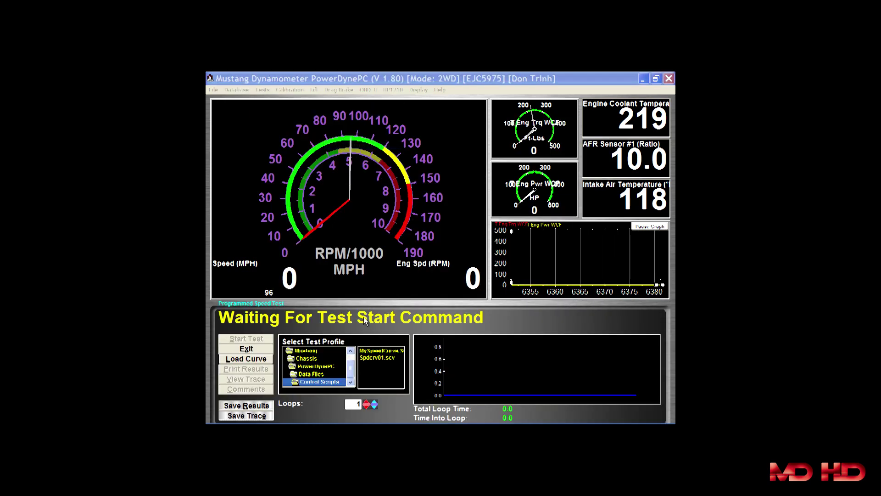
{"action": "double_click", "coordinate": [369, 352]}
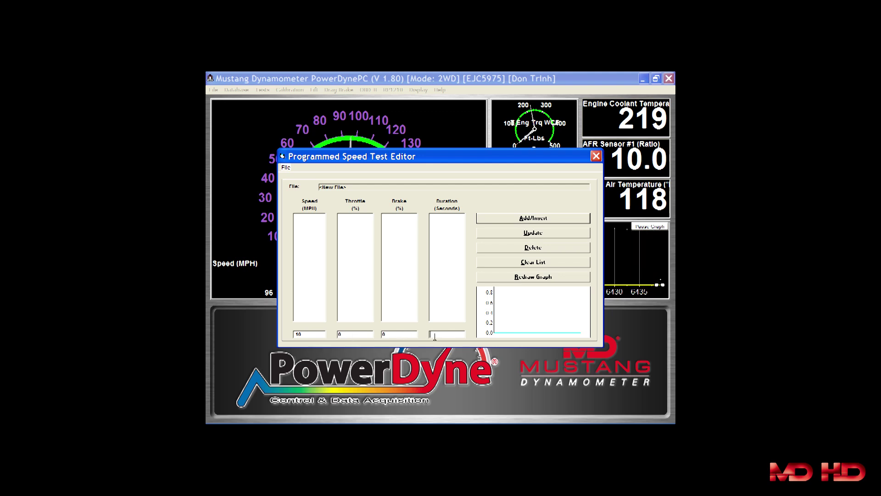
{"action": "left_click", "coordinate": [544, 219]}
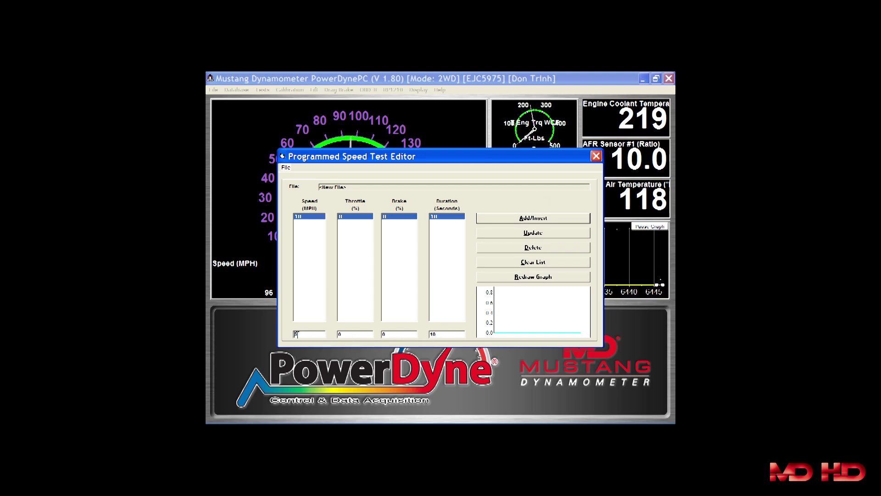
{"action": "key", "text": "Return"}
{"action": "left_click", "coordinate": [520, 222]}
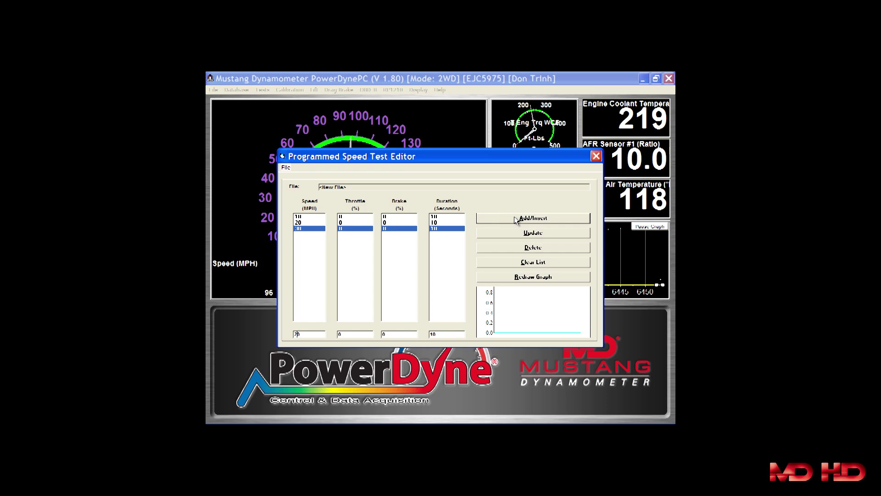
{"action": "left_click", "coordinate": [528, 221]}
{"action": "left_click", "coordinate": [533, 276]}
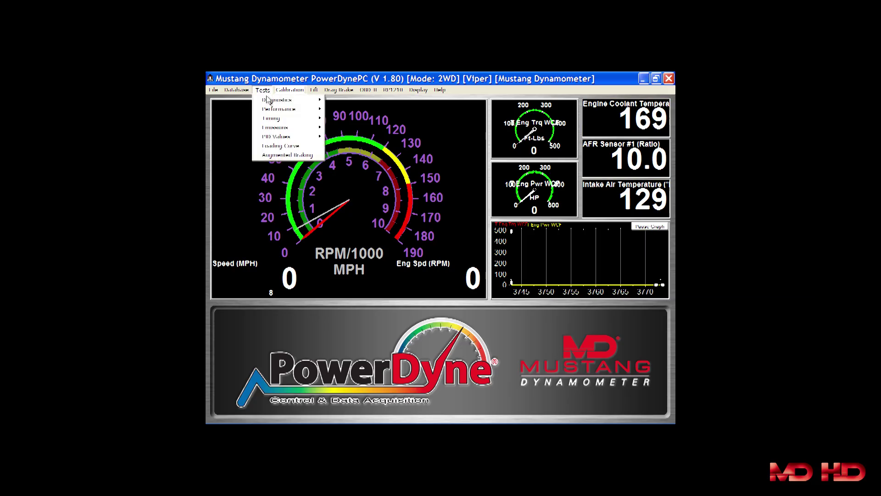
Launch the Quarter Mile Sprint timing test and start it so the car is staged
{"action": "mouse_move", "coordinate": [271, 120]}
{"action": "left_click", "coordinate": [358, 119]}
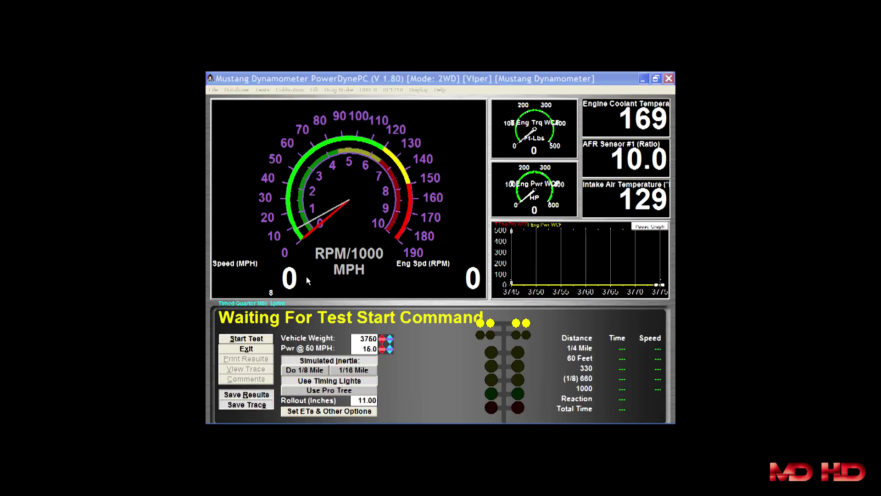
{"action": "left_click", "coordinate": [247, 339]}
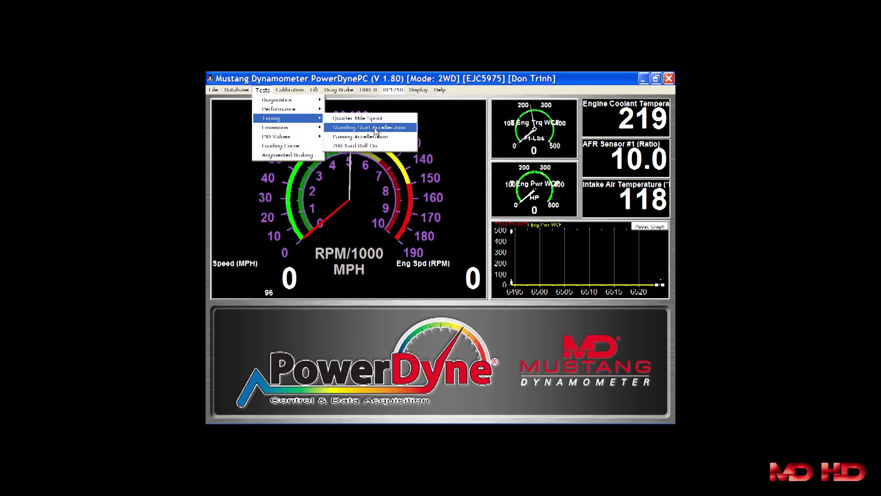
Open the Standing Start Acceleration test, then switch to the 200 Yard Roll On test
{"action": "left_click", "coordinate": [375, 128]}
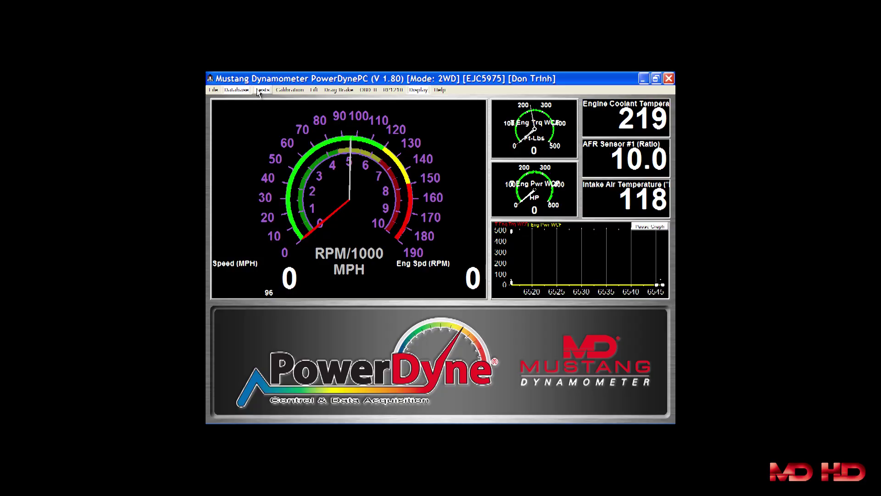
{"action": "left_click", "coordinate": [263, 90]}
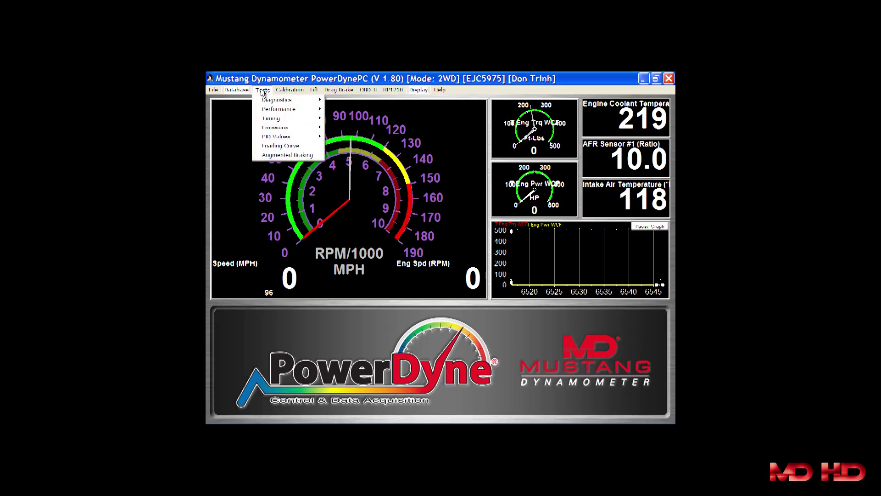
{"action": "mouse_move", "coordinate": [273, 121]}
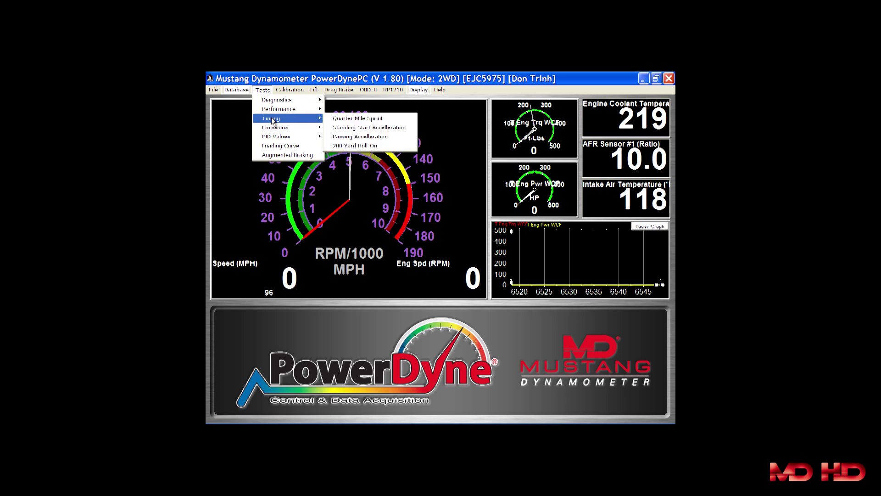
{"action": "left_click", "coordinate": [355, 146]}
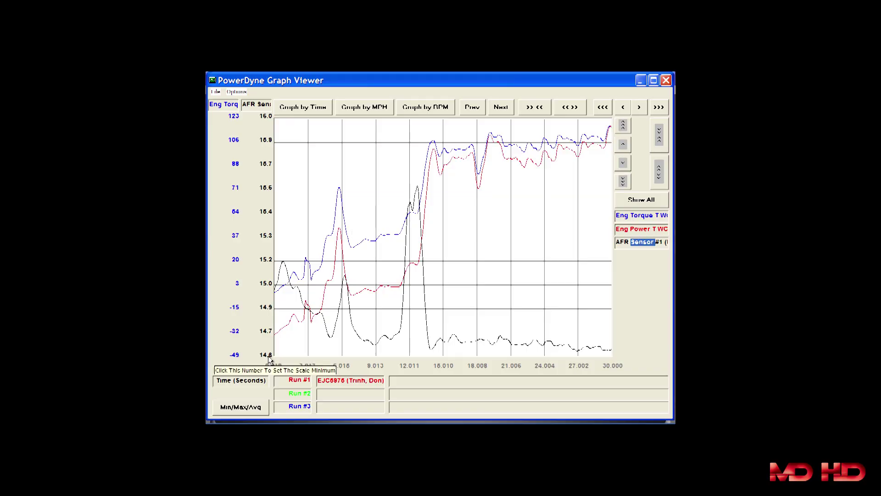
Set the AFR scale maximum to 19 and read all channel values at 12.784 seconds
{"action": "left_click", "coordinate": [266, 119]}
{"action": "type", "text": "19"}
{"action": "key", "text": "Return"}
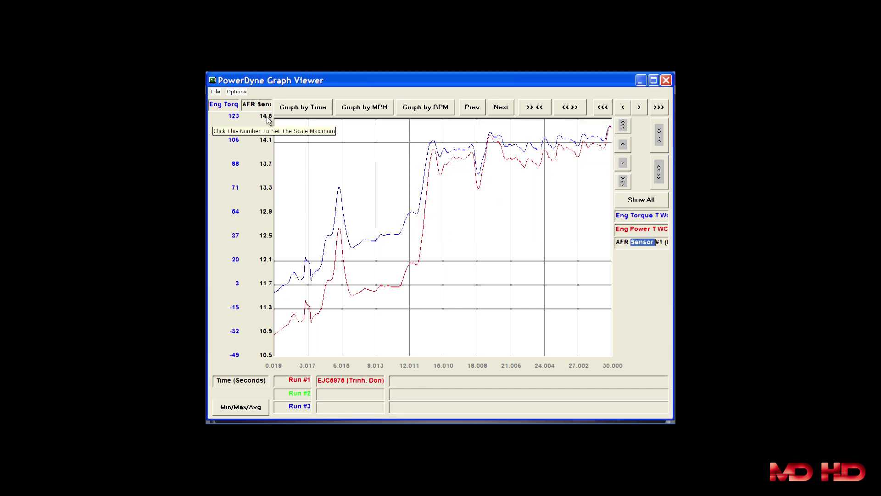
{"action": "left_click", "coordinate": [419, 198]}
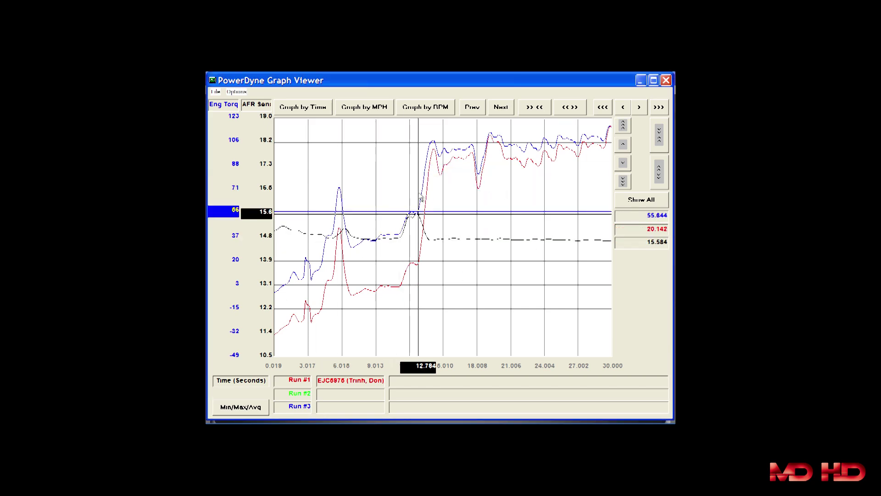
Set the graph's time range to 40 seconds and add the Speed trace, reading values at 16.366 s
{"action": "left_click", "coordinate": [303, 107]}
{"action": "type", "text": "40"}
{"action": "key", "text": "Return"}
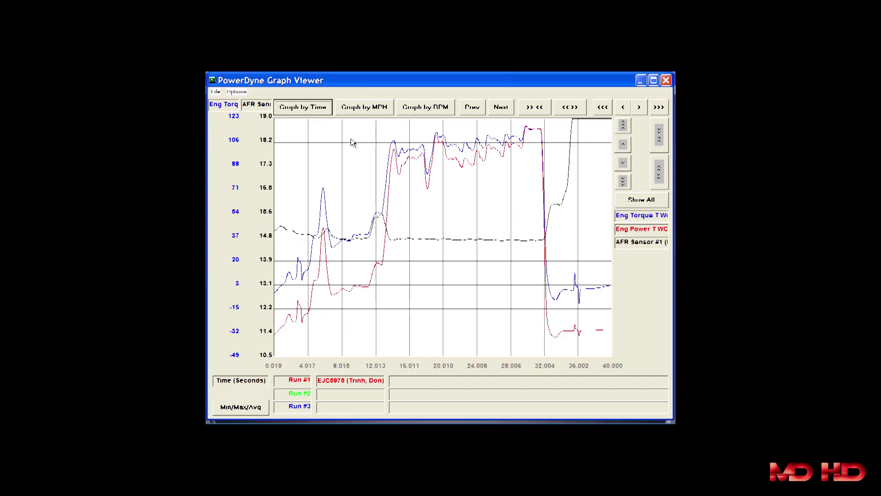
{"action": "left_click", "coordinate": [406, 243]}
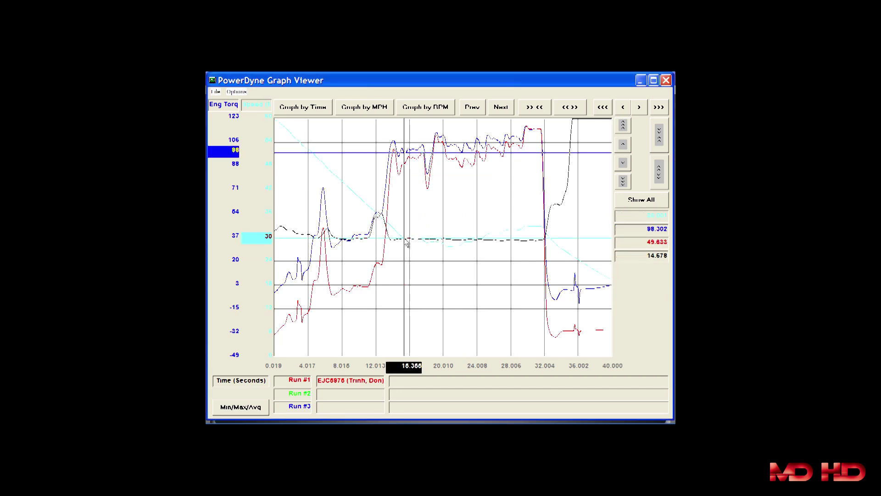